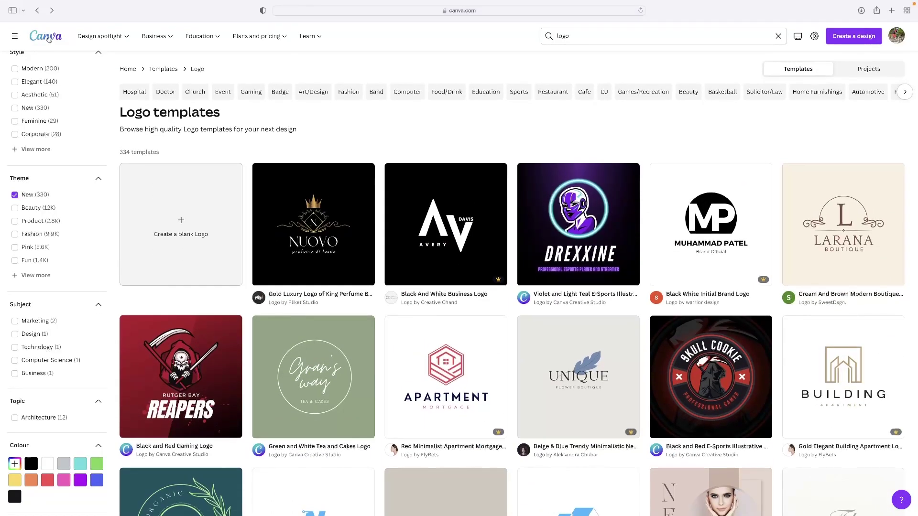
Step: Leave the logo search results by returning to the Canva home page
click(49, 38)
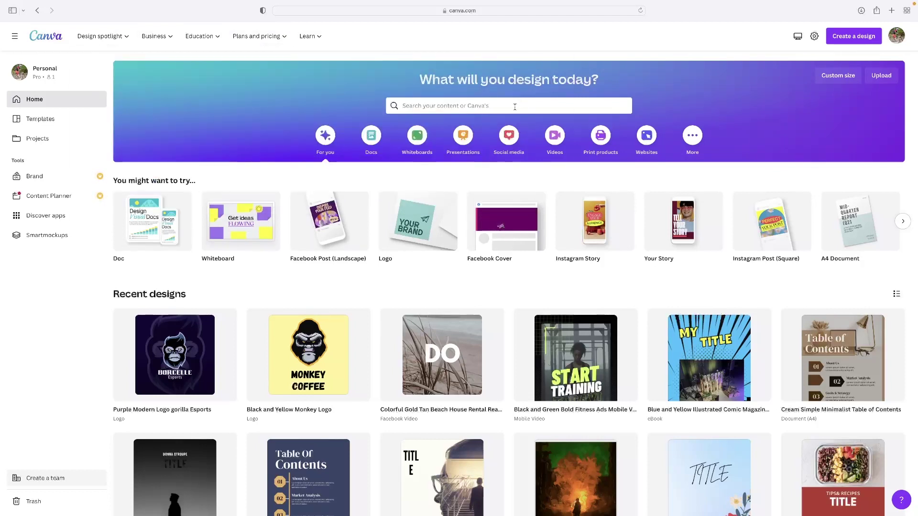
Step: Rerun the recent 'logo' search and filter the templates to Hospital logos
click(466, 108)
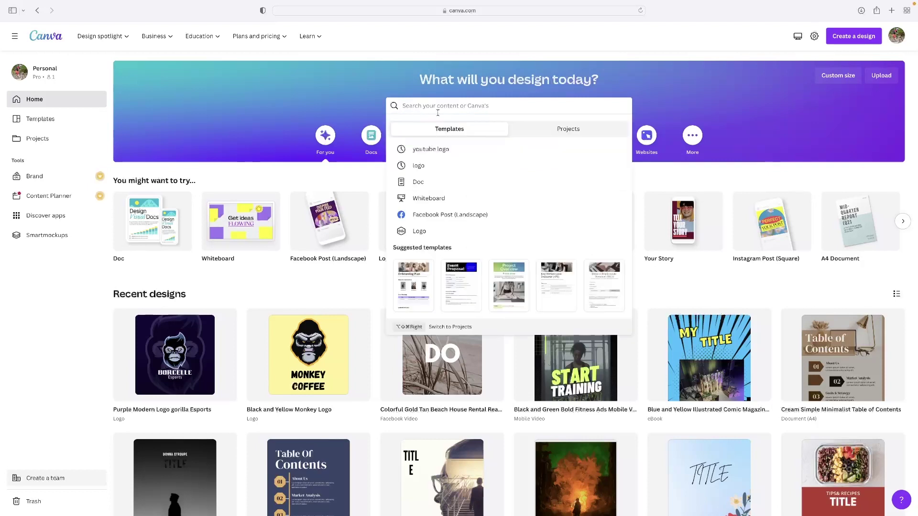
click(423, 165)
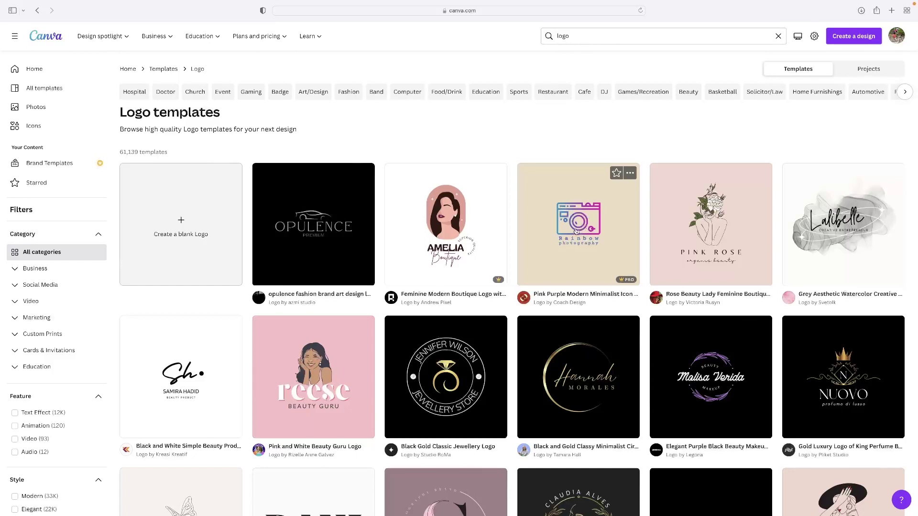
scroll(577, 233, down, 2)
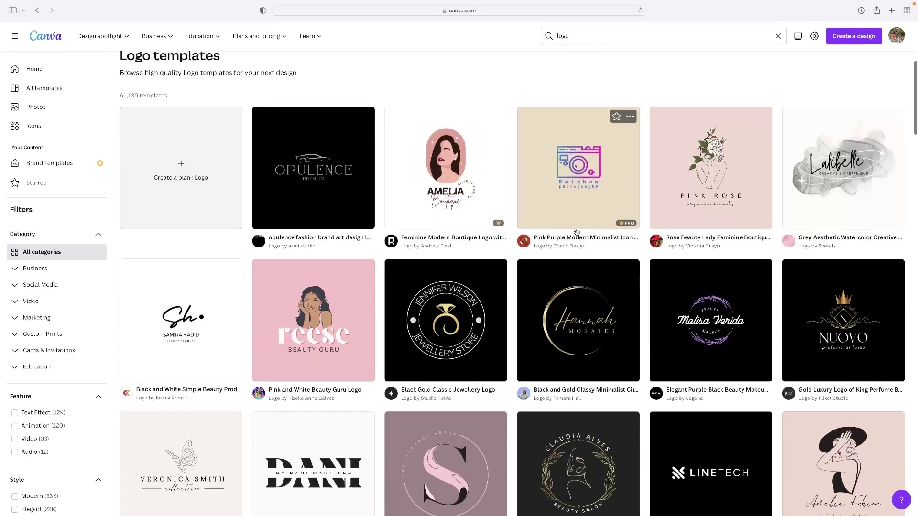
scroll(576, 233, up, 2)
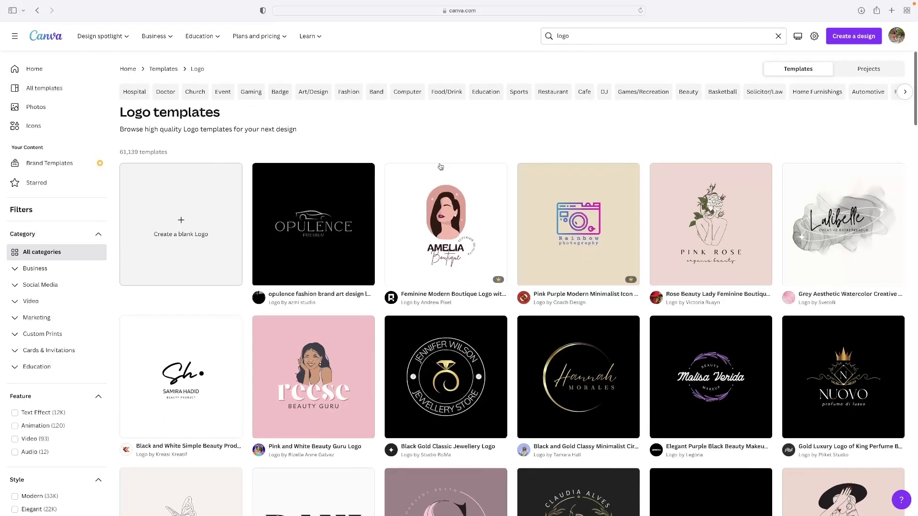
scroll(29, 292, down, 5)
scroll(96, 330, down, 3)
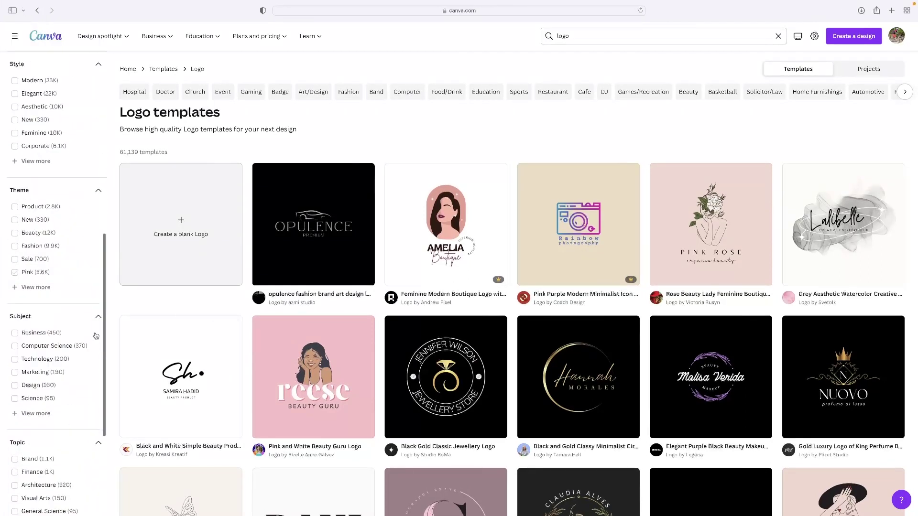
scroll(96, 330, up, 10)
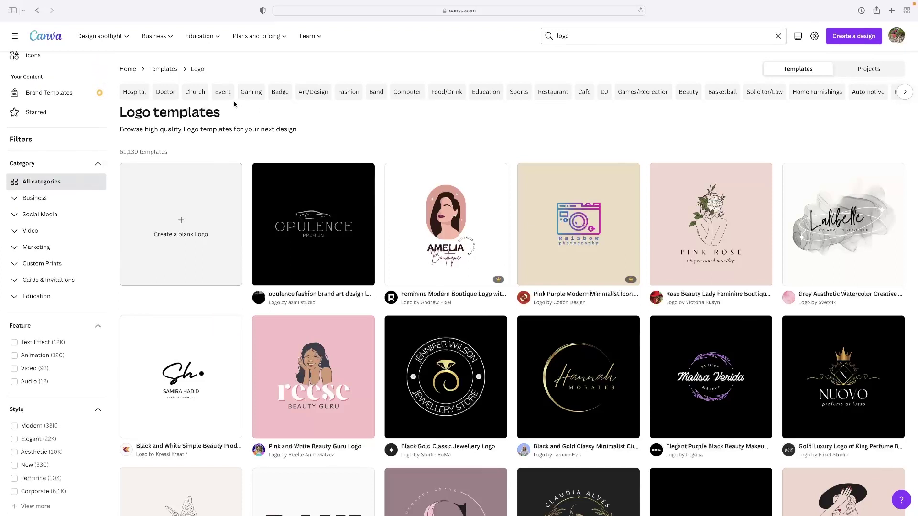
click(133, 92)
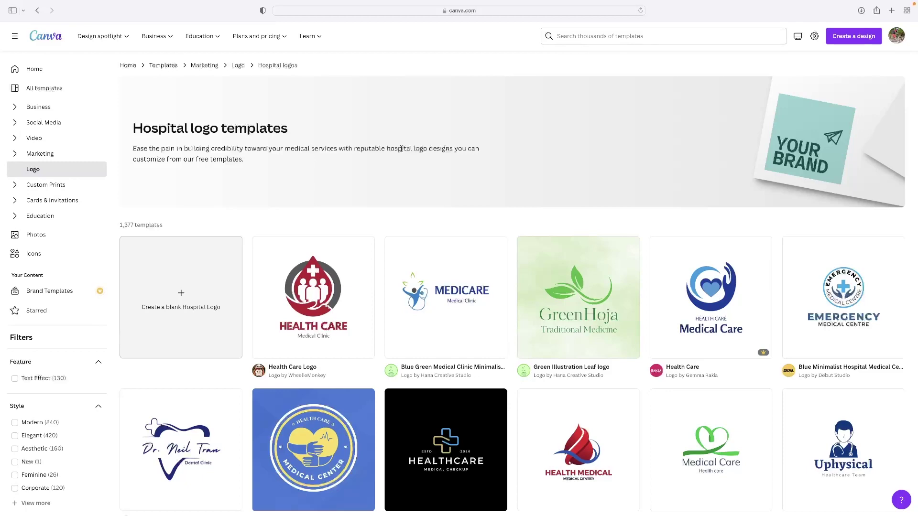
Step: Browse the Hospital logo gallery, briefly previewing the red heart pet paw logo
scroll(529, 143, down, 15)
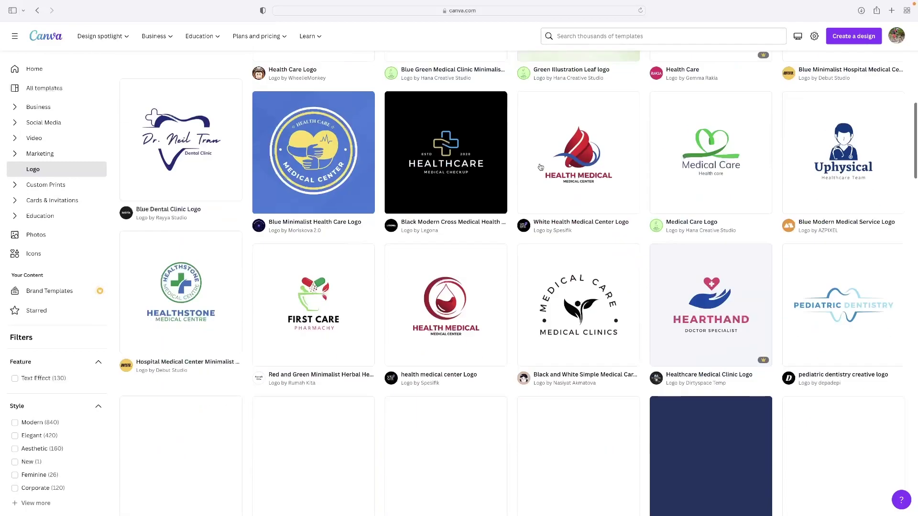
scroll(548, 180, down, 10)
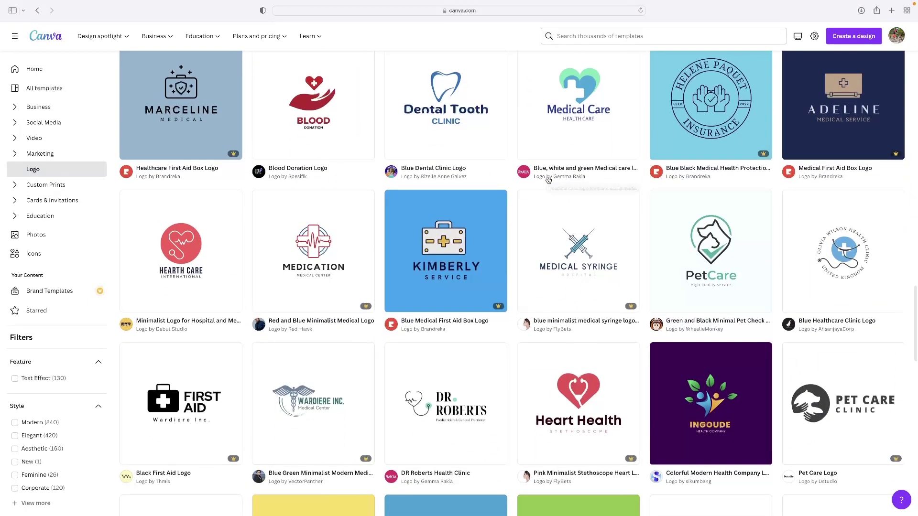
scroll(548, 181, down, 4)
scroll(548, 180, down, 2)
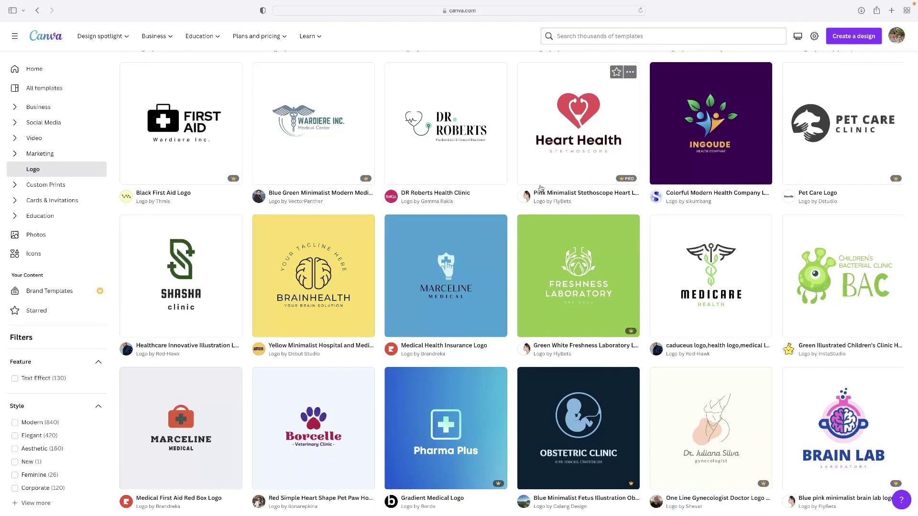
click(299, 442)
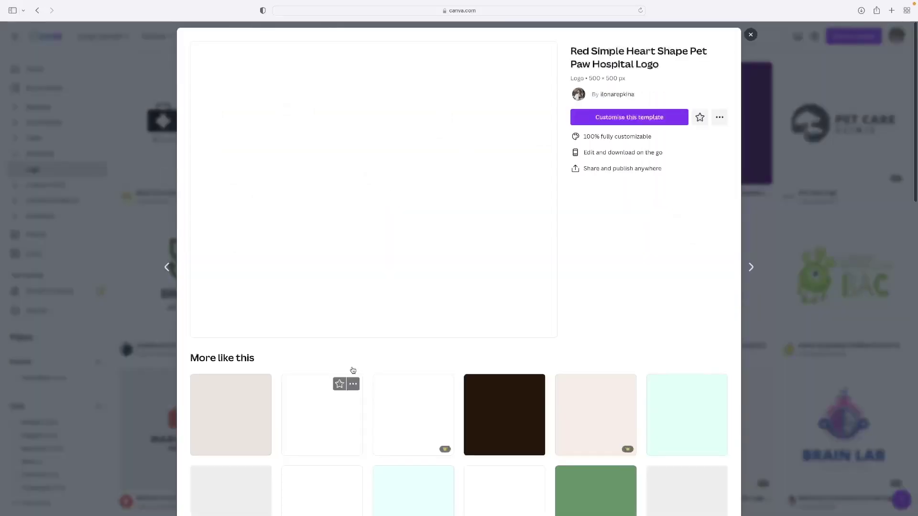
click(834, 177)
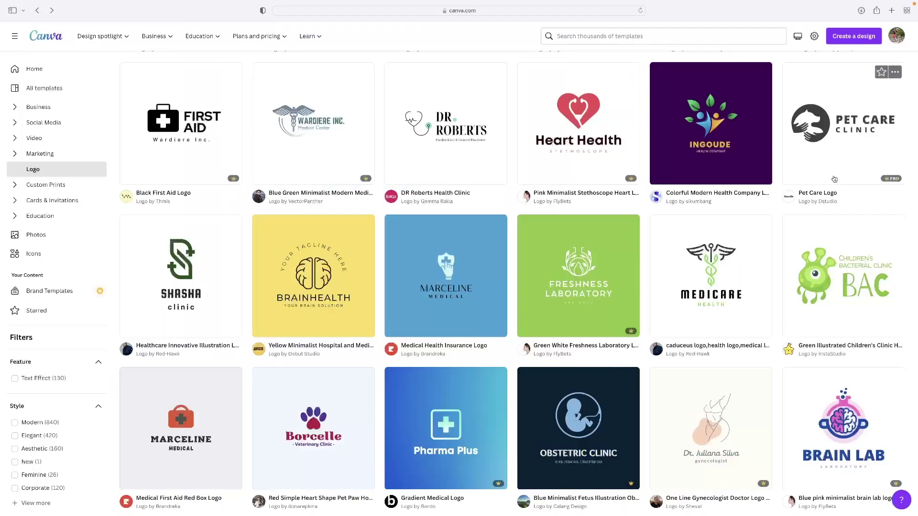
Step: Open the green children's clinic logo and add a grainy gradient gate shape from Elements
click(853, 277)
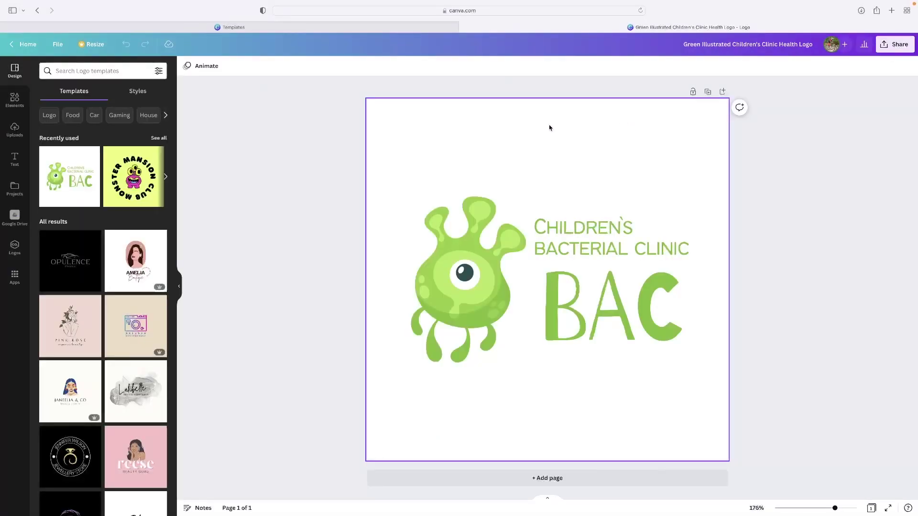
click(15, 99)
scroll(91, 248, down, 10)
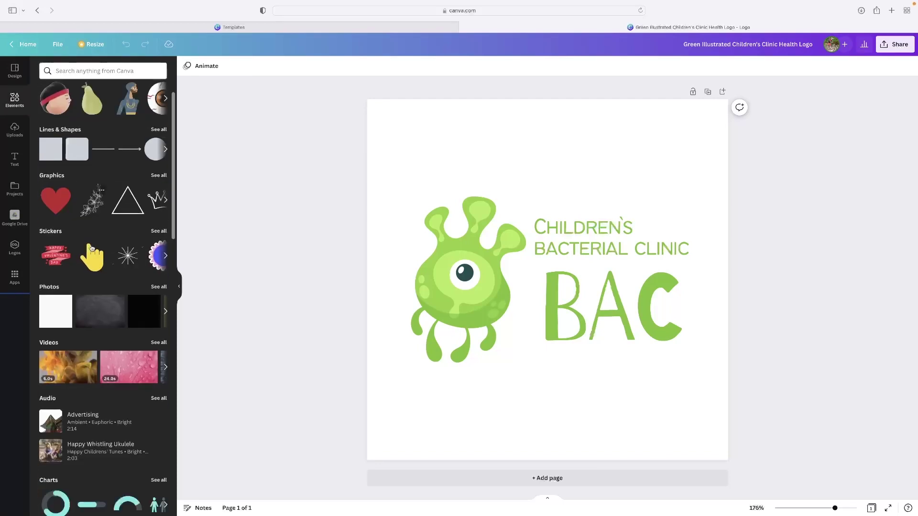
scroll(91, 248, down, 10)
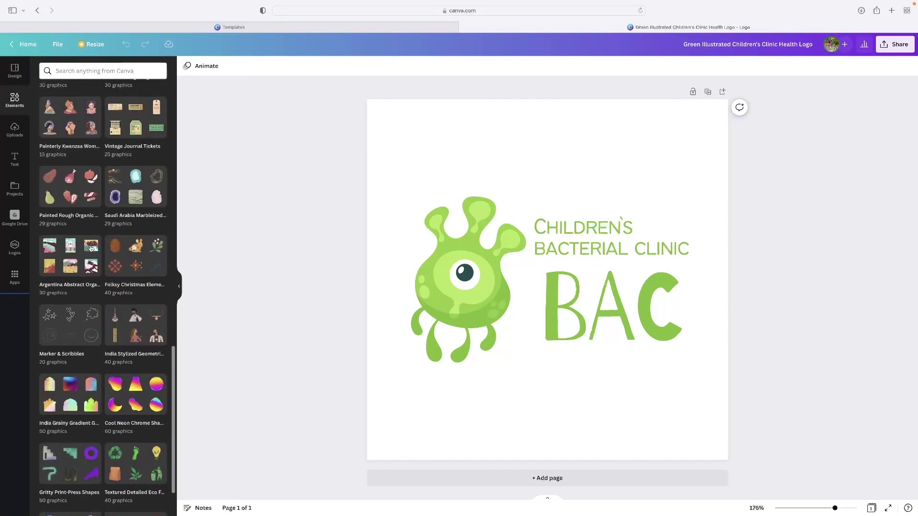
click(90, 405)
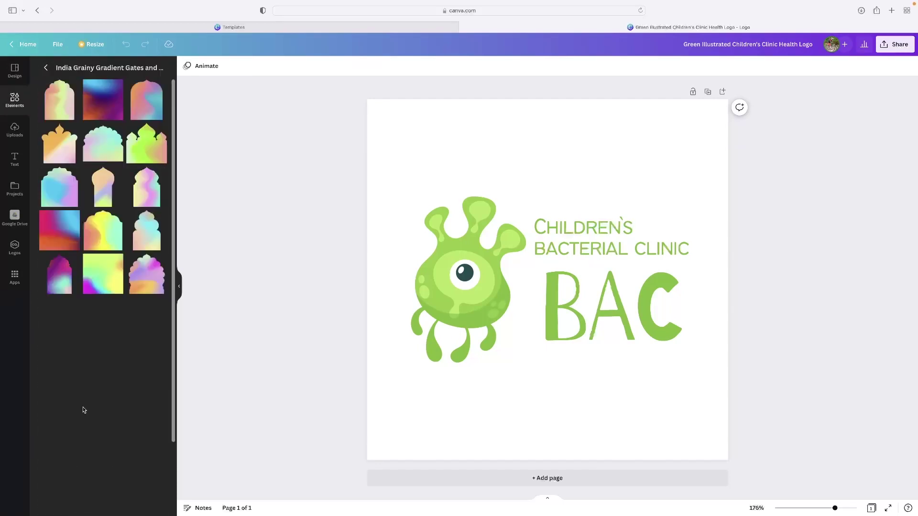
click(144, 228)
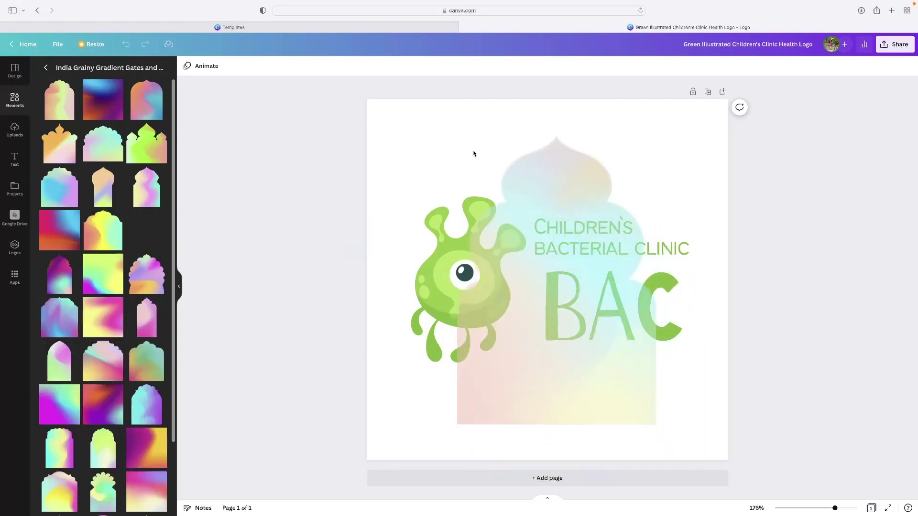
Step: Shrink the gate shape and move it over the green bacterium
drag(457, 135, 534, 248)
drag(602, 402, 504, 306)
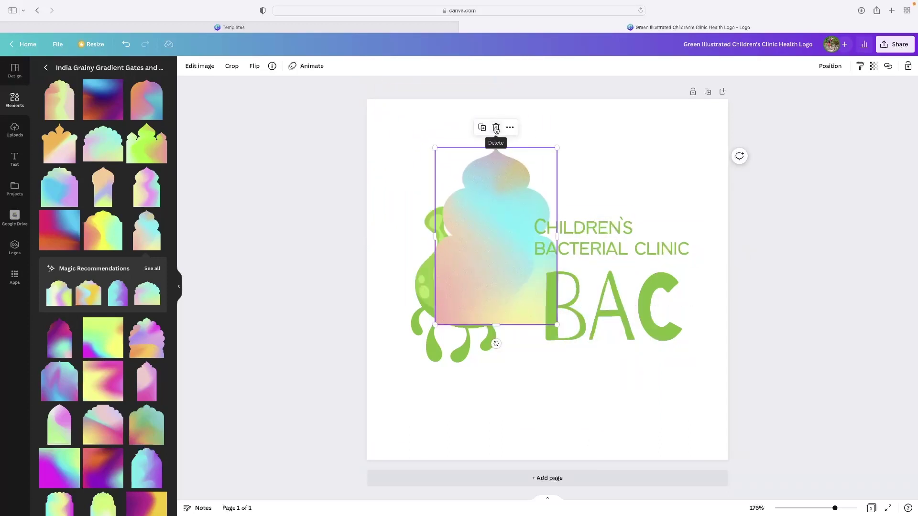
click(496, 128)
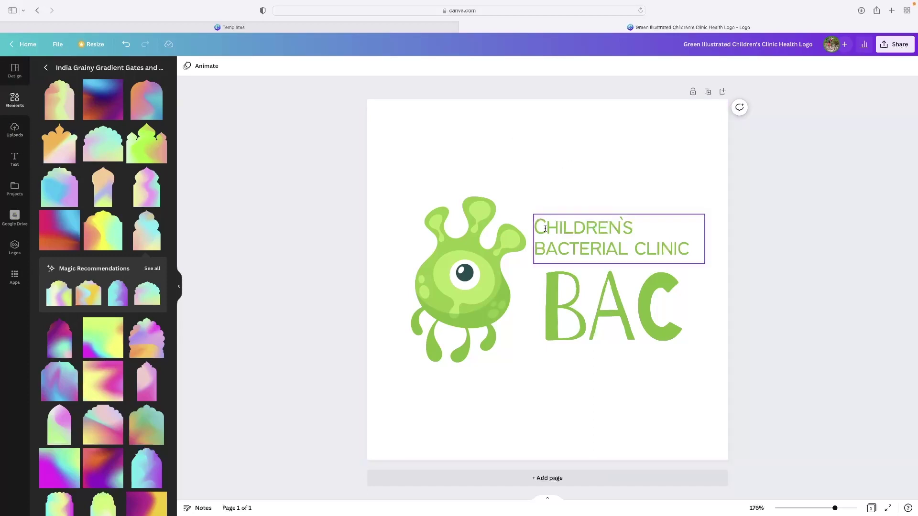
Step: Check the bacterium graphic, the clinic name text and the BAC lettering
click(488, 295)
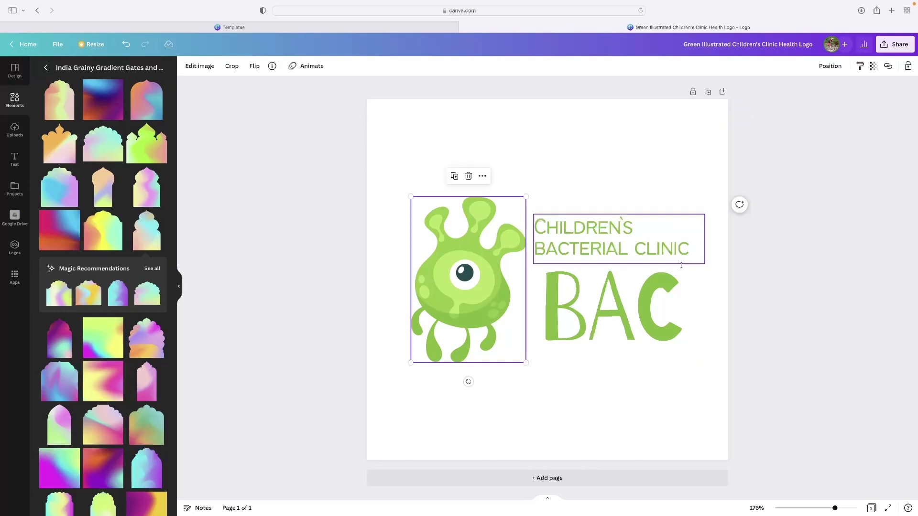
click(594, 233)
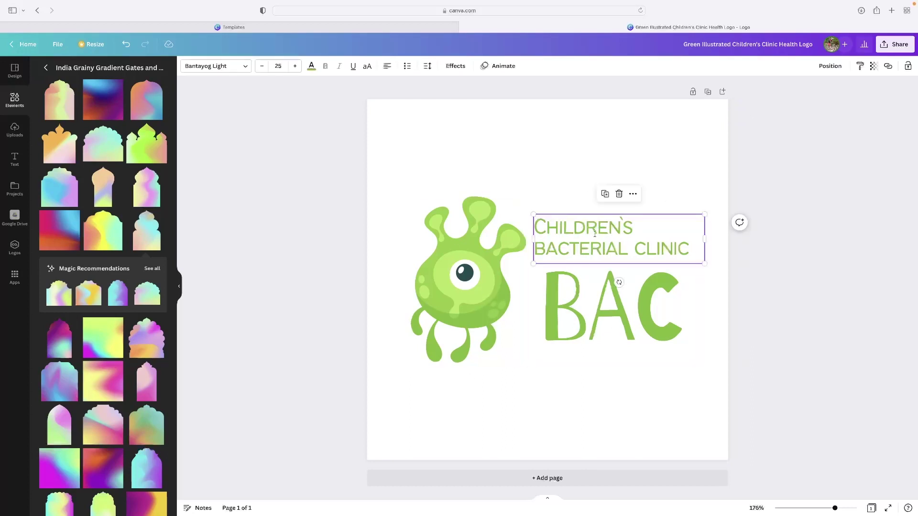
click(597, 297)
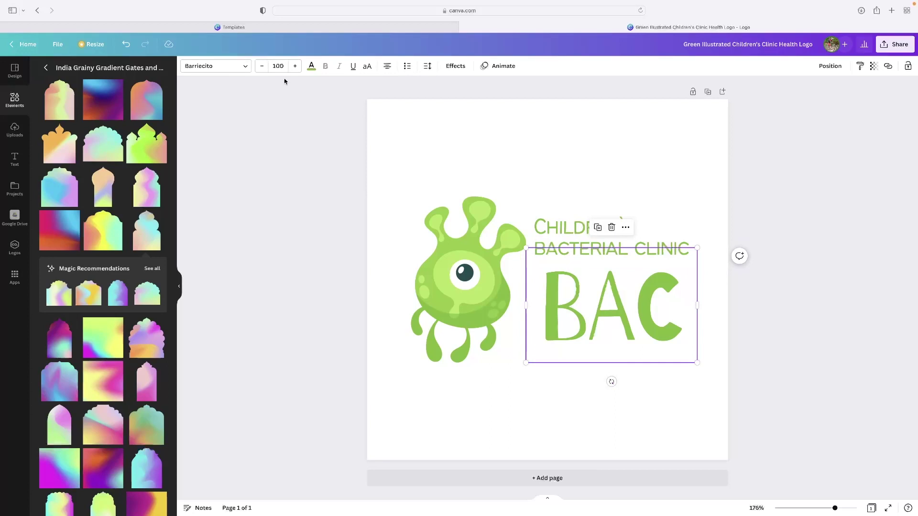
click(574, 239)
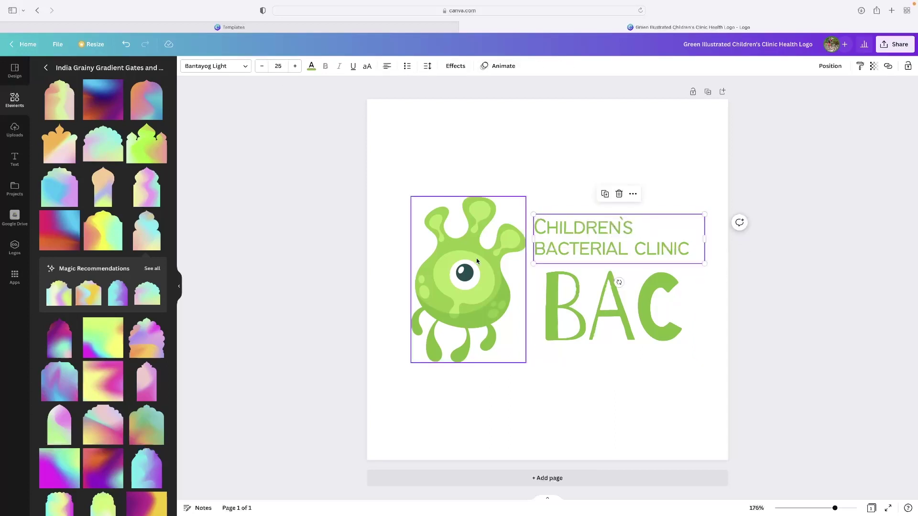
click(501, 265)
click(562, 226)
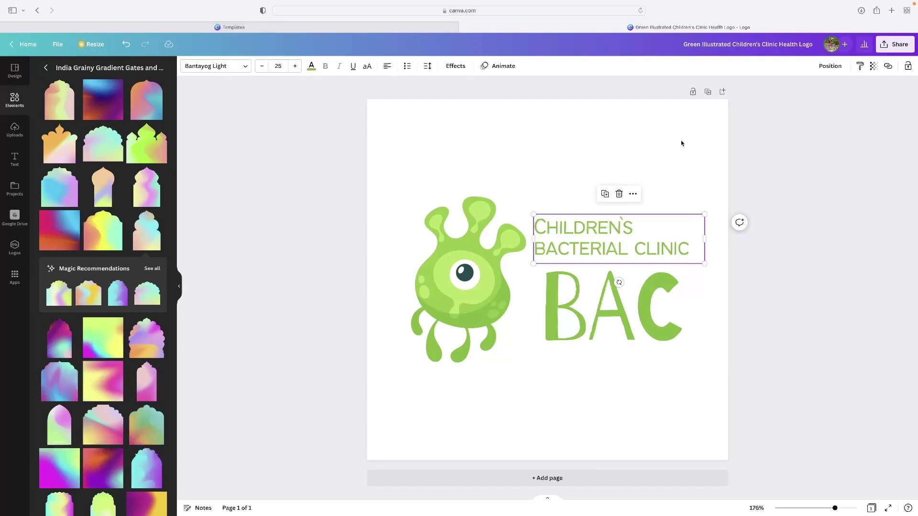
Step: Replace the clinic name wording with 'TEXT TEXT'
double_click(615, 243)
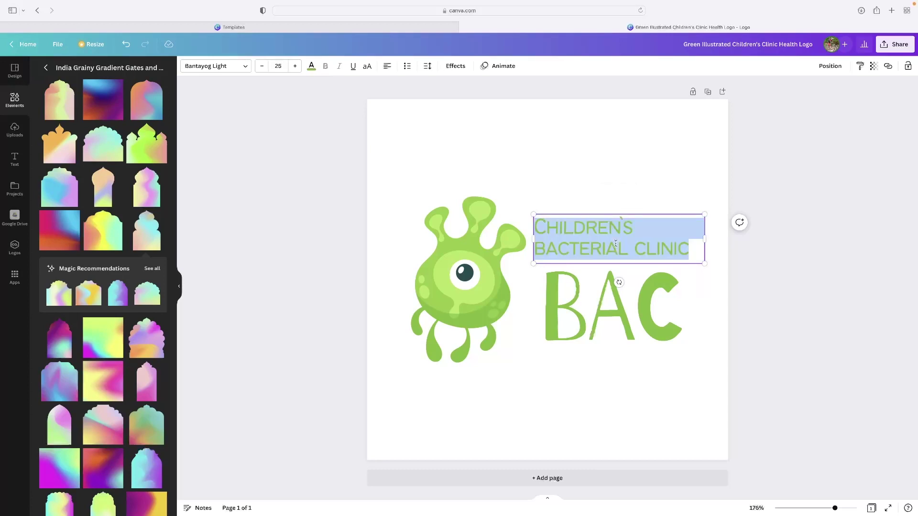
text(TEXT TE)
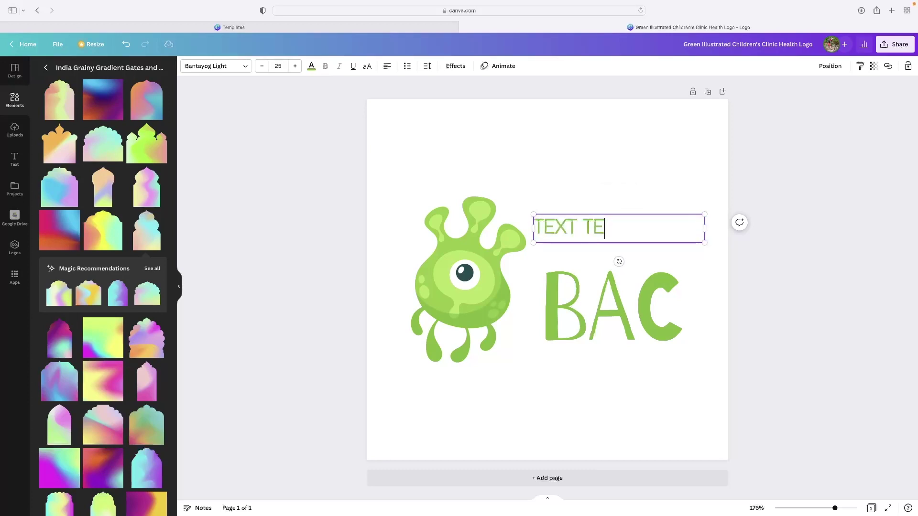
text(XT)
click(699, 439)
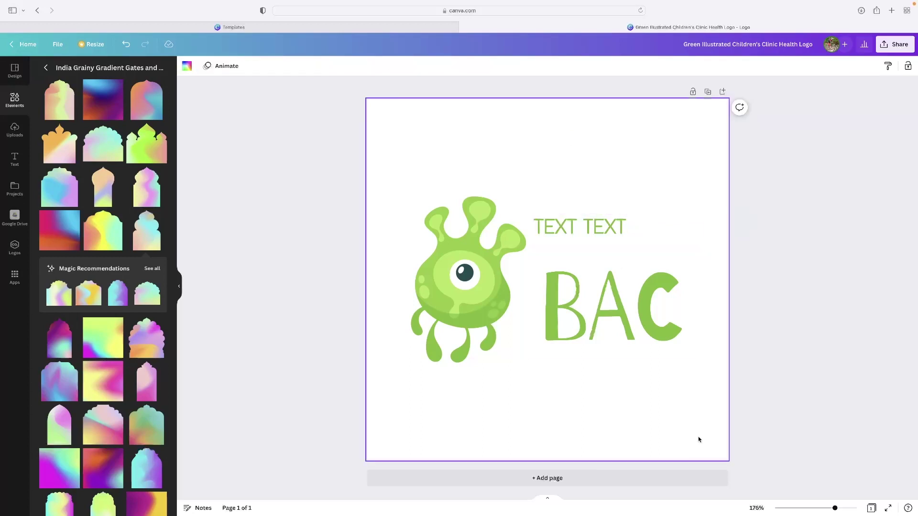
Step: Change the large BAC lettering to 'GG'
double_click(649, 335)
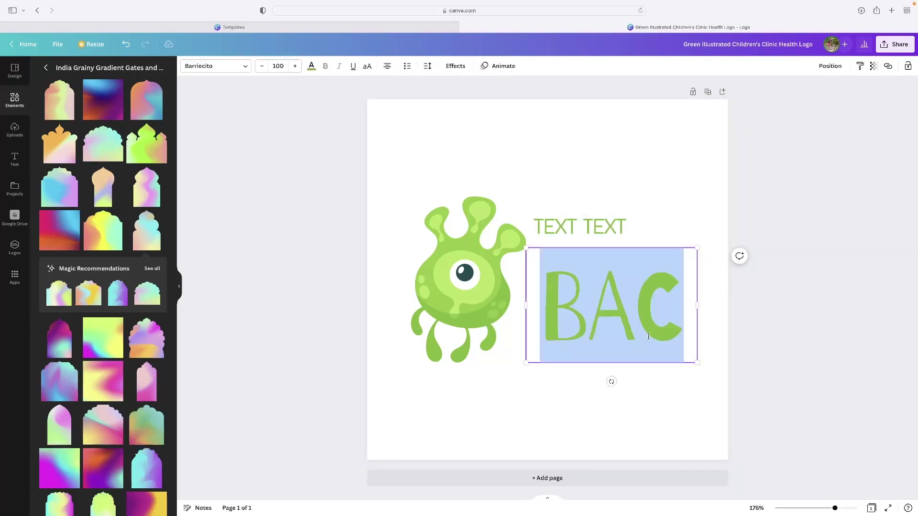
text(GG)
click(616, 163)
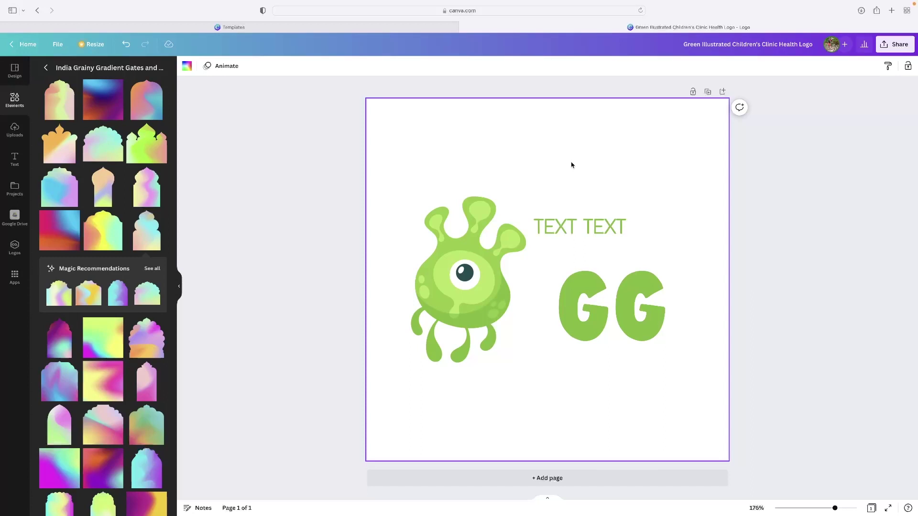
click(889, 50)
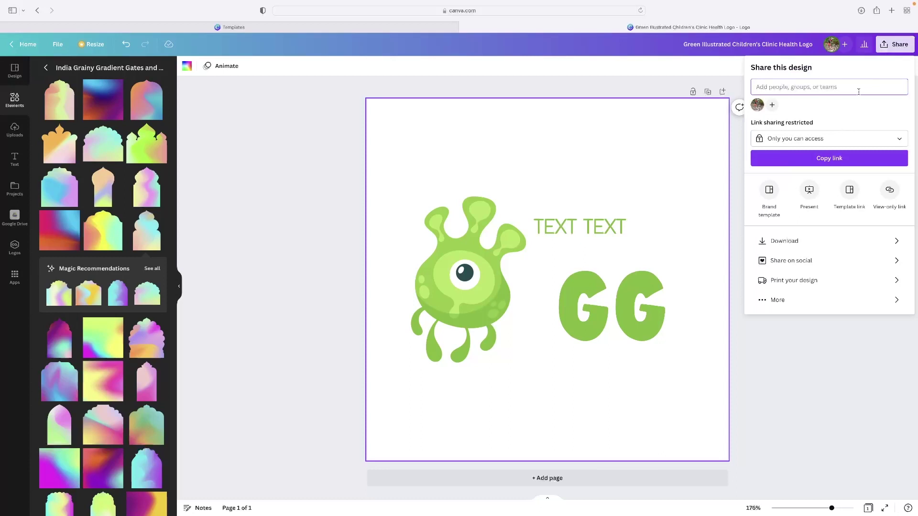
Step: Download the logo with PNG as the file type
click(812, 244)
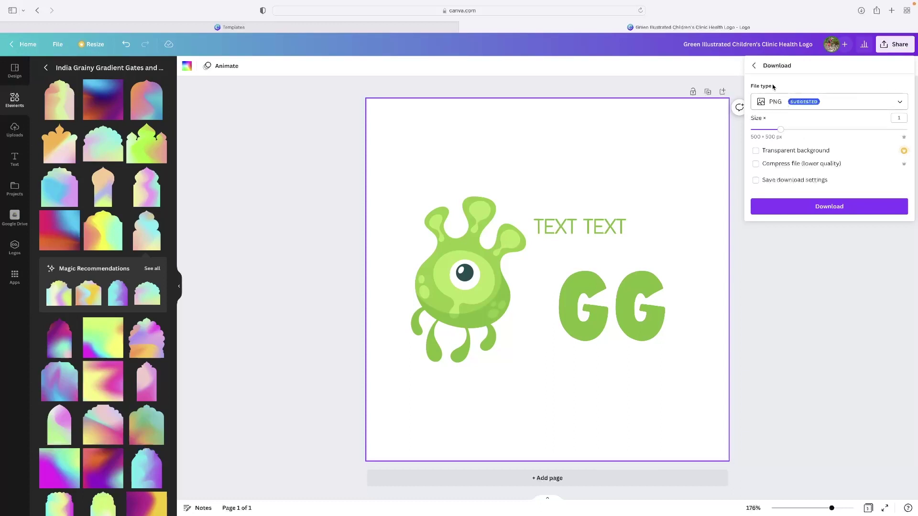
click(792, 104)
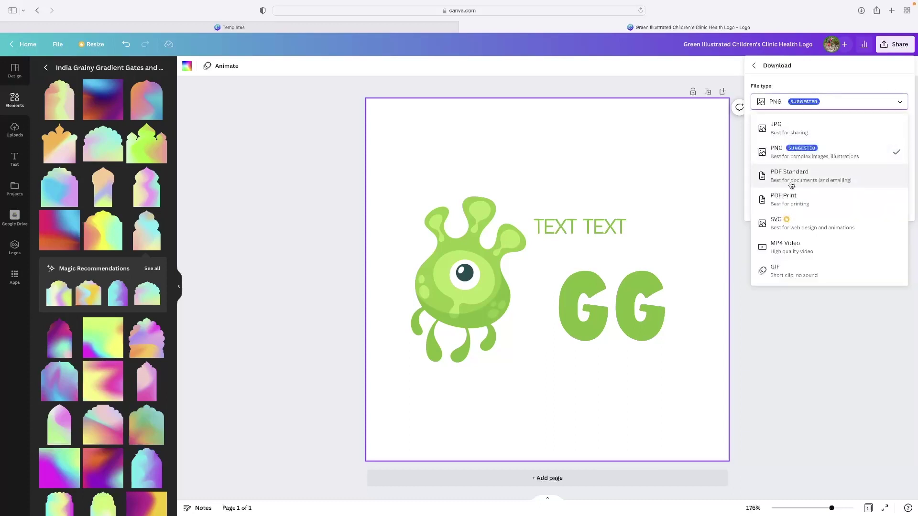
click(844, 84)
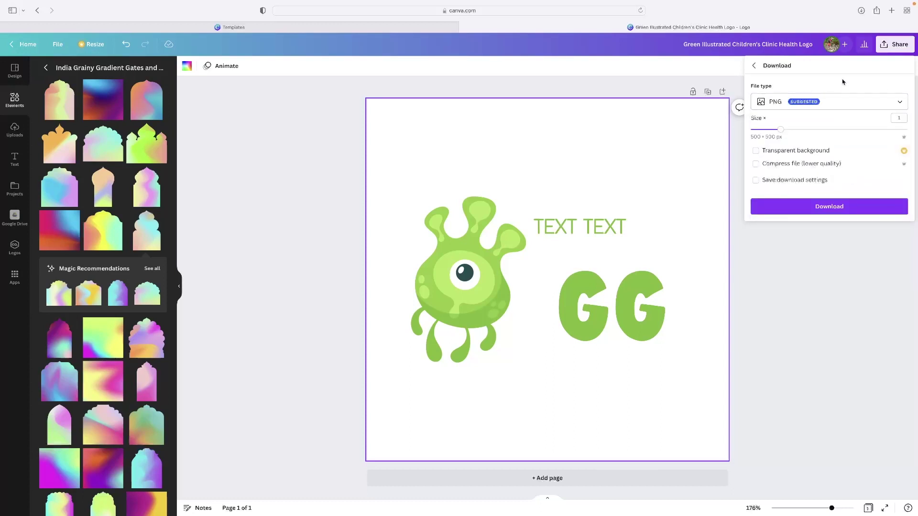
click(847, 209)
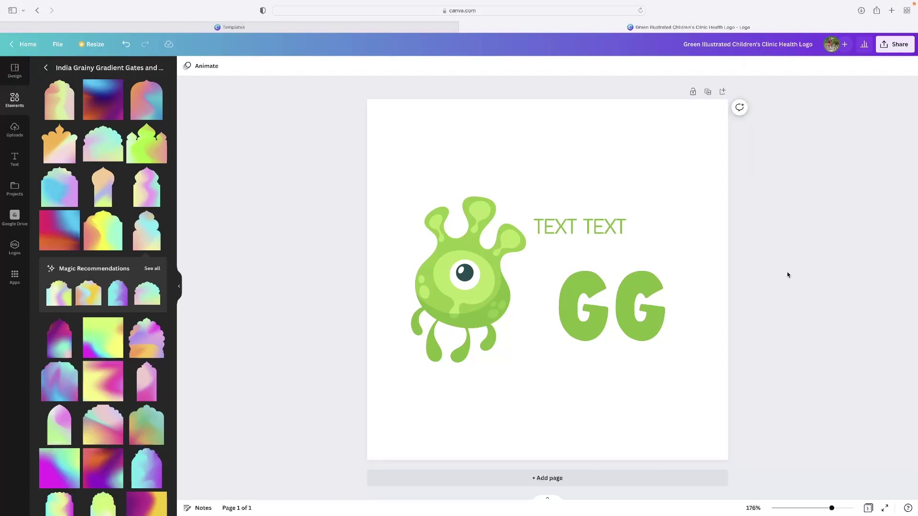